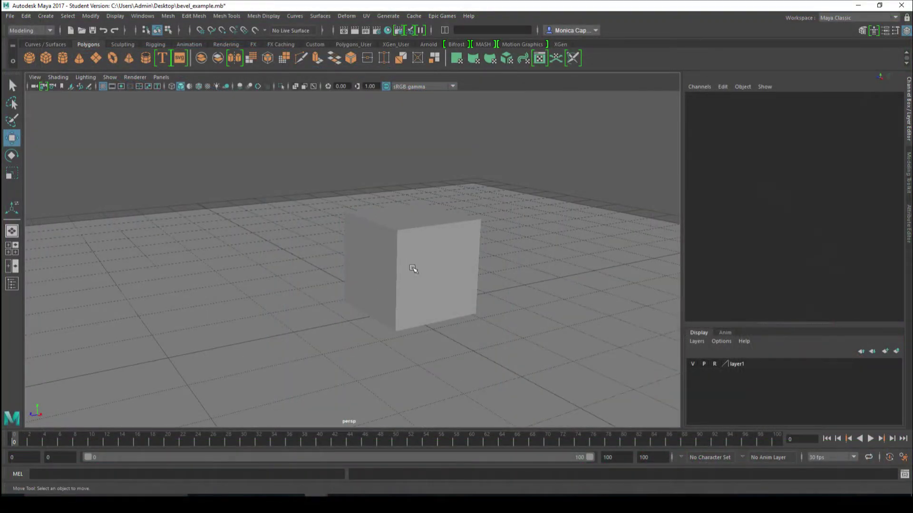
Step: Examine the cube's sharp edges from several sides, with and without the cube selected
click(414, 269)
alt+drag(413, 269, 421, 220)
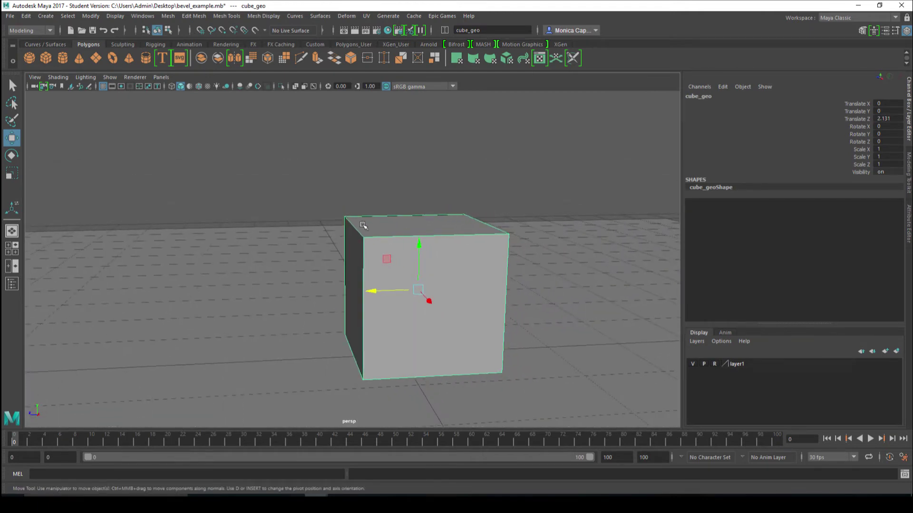
click(376, 164)
alt+drag(425, 299, 463, 226)
alt+drag(492, 253, 477, 261)
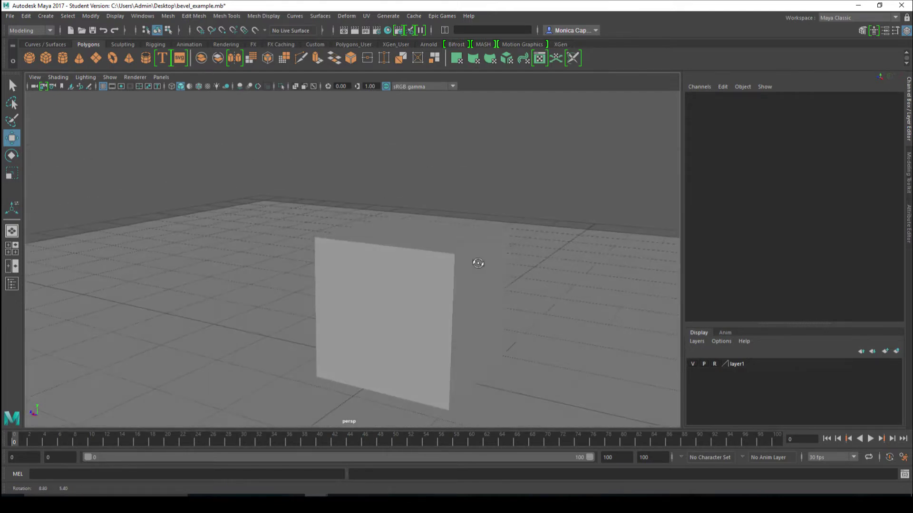
click(463, 283)
alt+drag(407, 324, 409, 279)
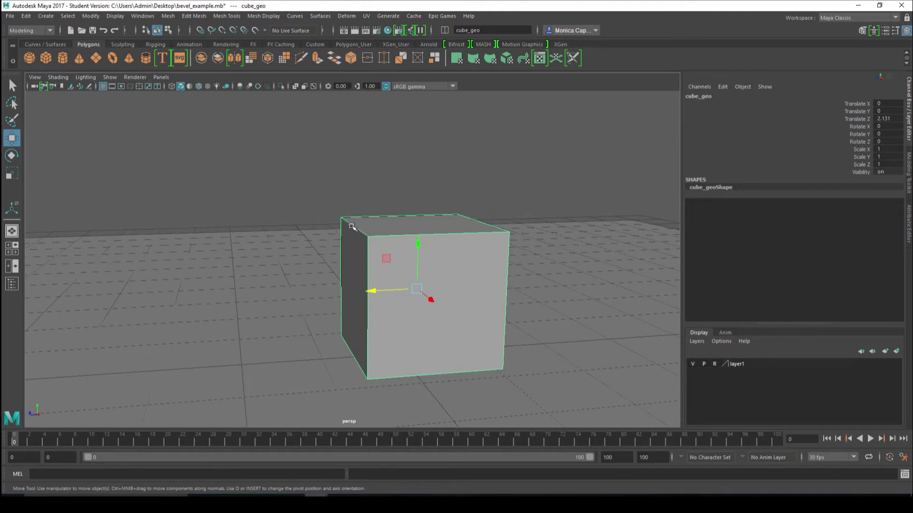
click(370, 210)
Step: Apply a Bevel to all edges of the cube and move the bevel settings box clear of the model
click(402, 306)
mouse_move(469, 265)
alt+mouse_down()
mouse_move(487, 254)
mouse_move(473, 267)
alt+mouse_up()
click(223, 17)
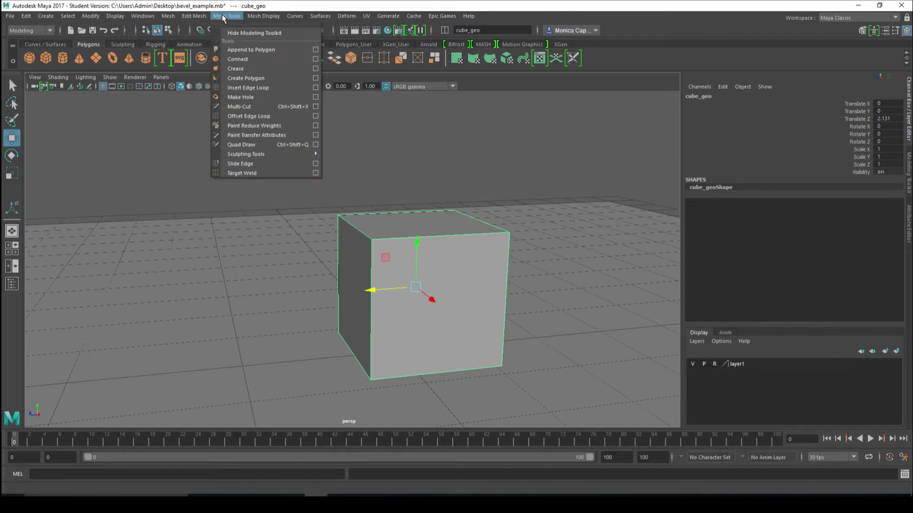
mouse_move(194, 16)
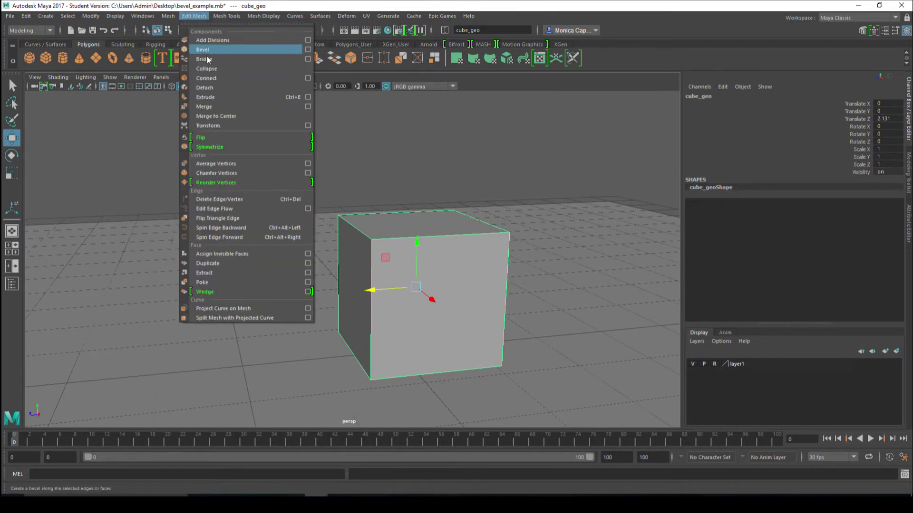
click(203, 50)
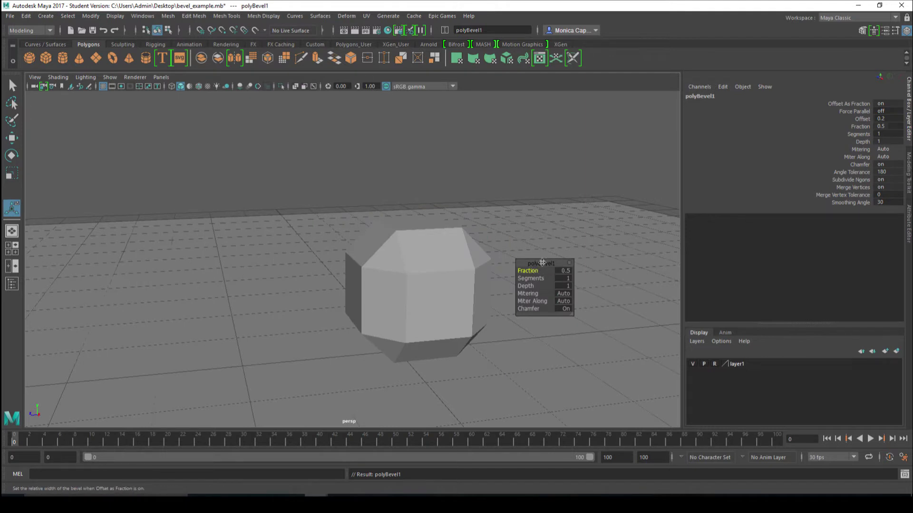
drag(542, 263, 563, 210)
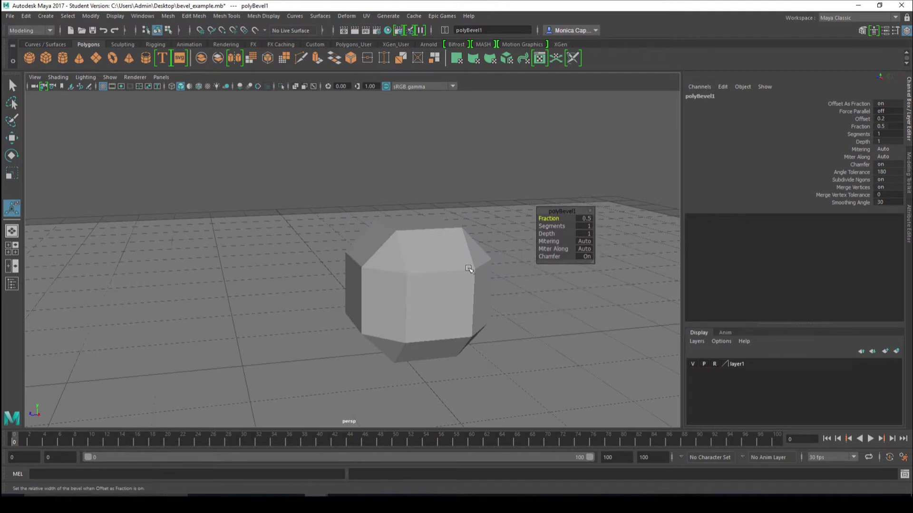
Step: Show the wireframe over the shaded cube and set the bevel's fraction to 0.05
click(198, 86)
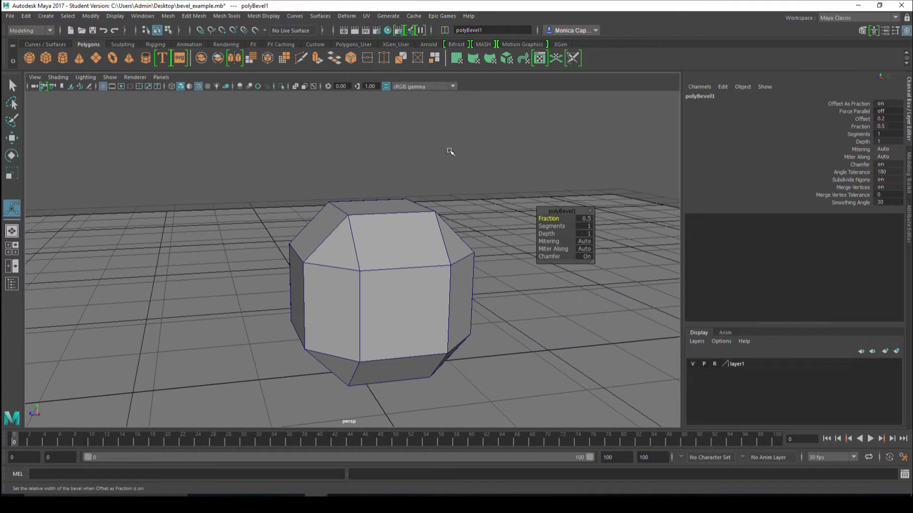
click(197, 88)
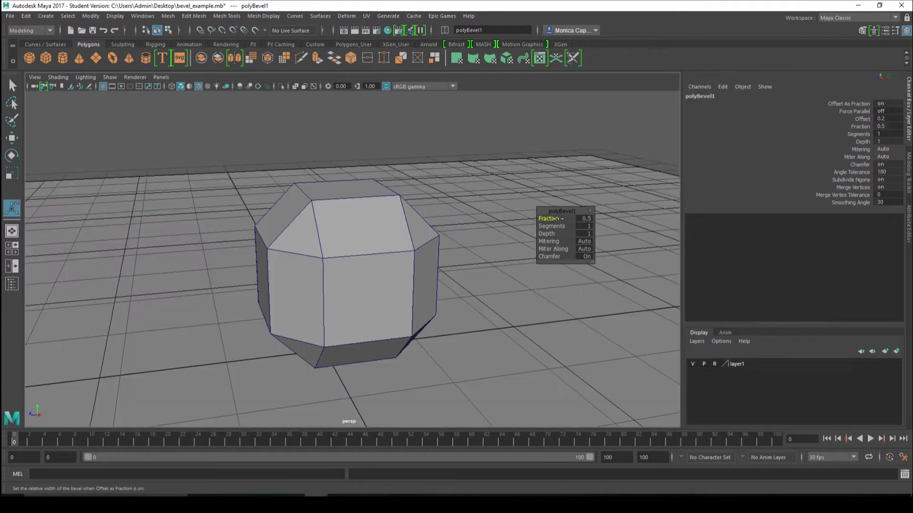
drag(559, 219, 553, 218)
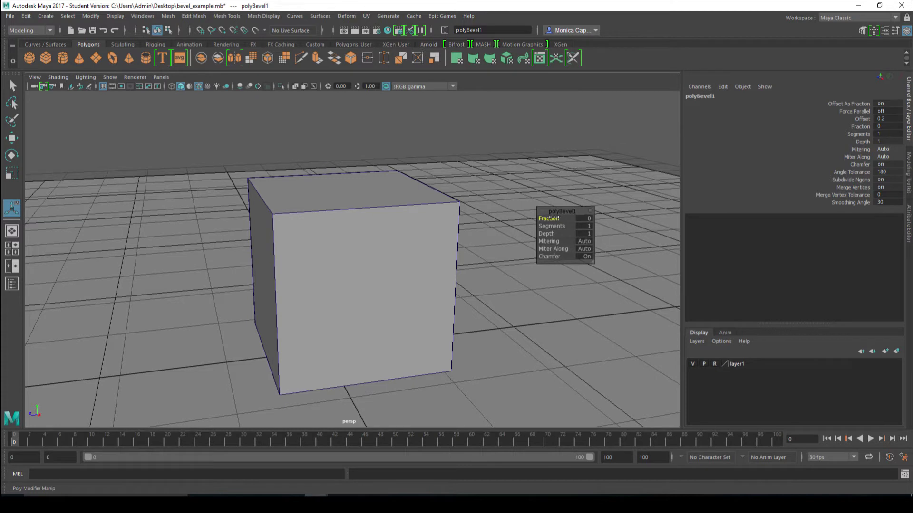
click(584, 218)
text(.005)
key(Return)
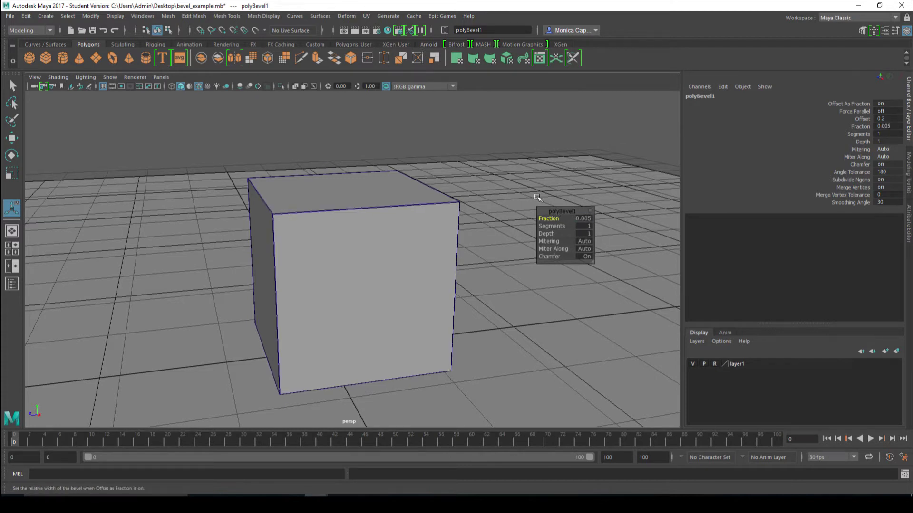
click(589, 219)
key(Return)
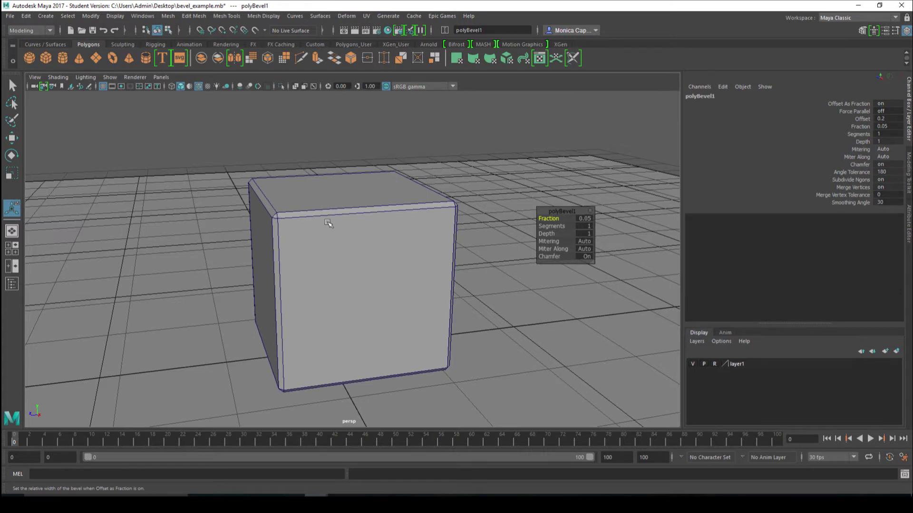
Step: Set the cube bevel's segments to 2 and deselect the cube
scroll(321, 205, up, 5)
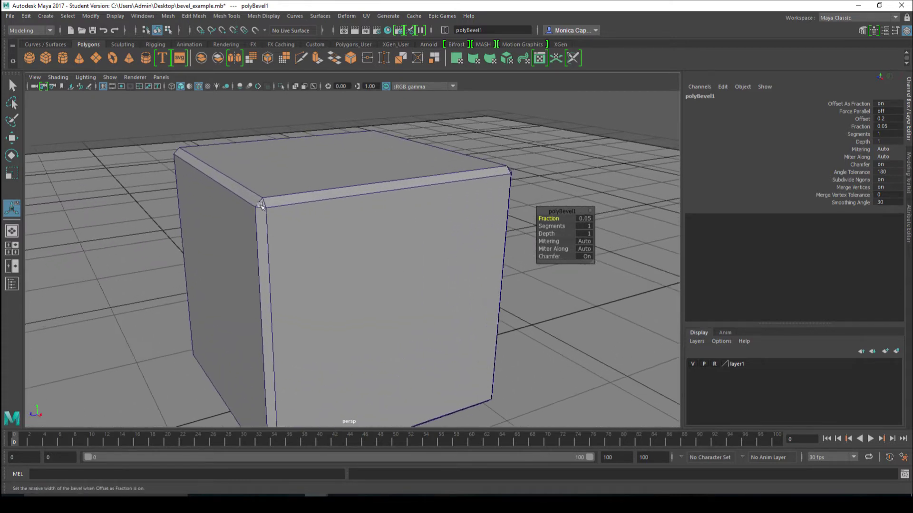
click(587, 227)
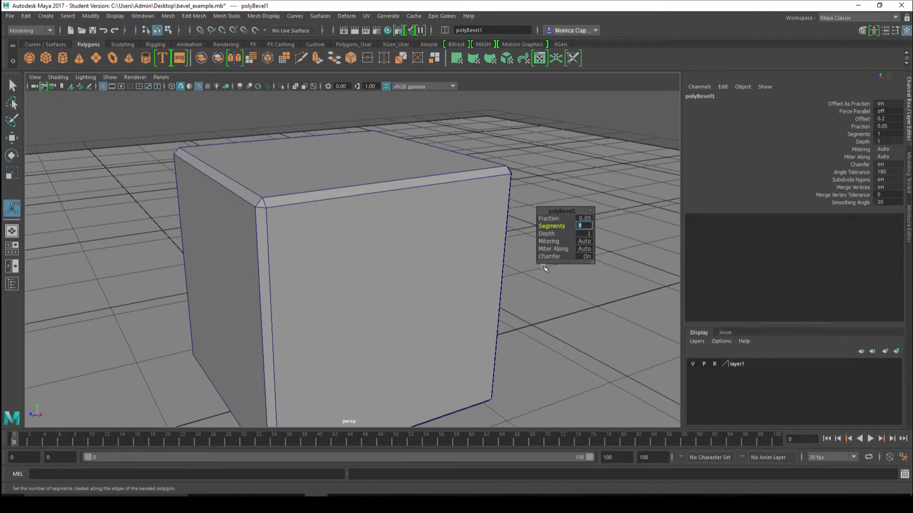
key(Return)
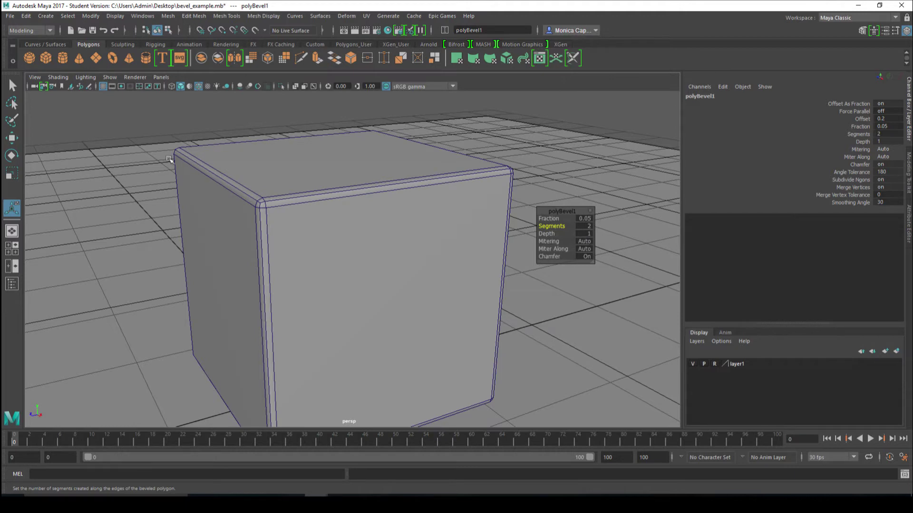
click(215, 129)
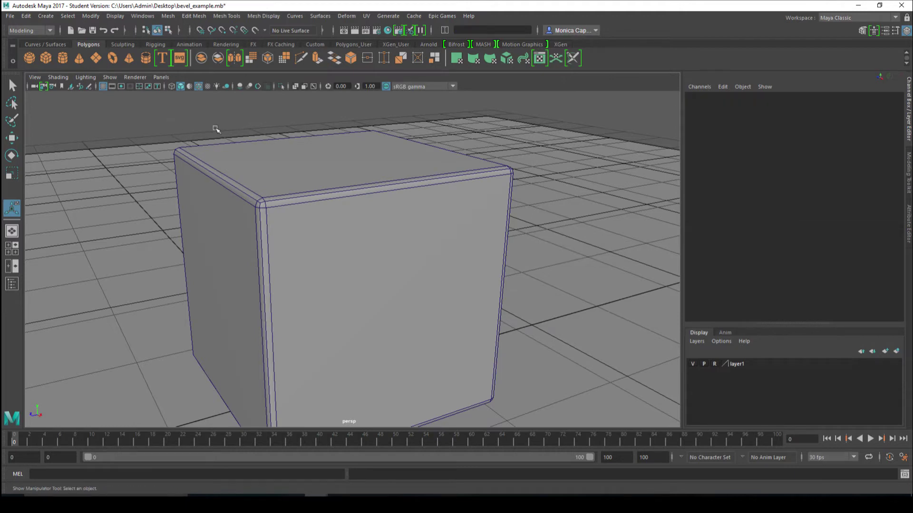
Step: Hide the wireframe overlay, reselect the cube, and set its bevel fraction to 0.3 and segments to 6
click(198, 87)
mouse_move(456, 224)
alt+mouse_down()
mouse_move(298, 167)
mouse_move(306, 165)
mouse_move(279, 196)
alt+mouse_up()
alt+drag(324, 230, 334, 210)
click(337, 223)
alt+drag(422, 224, 480, 230)
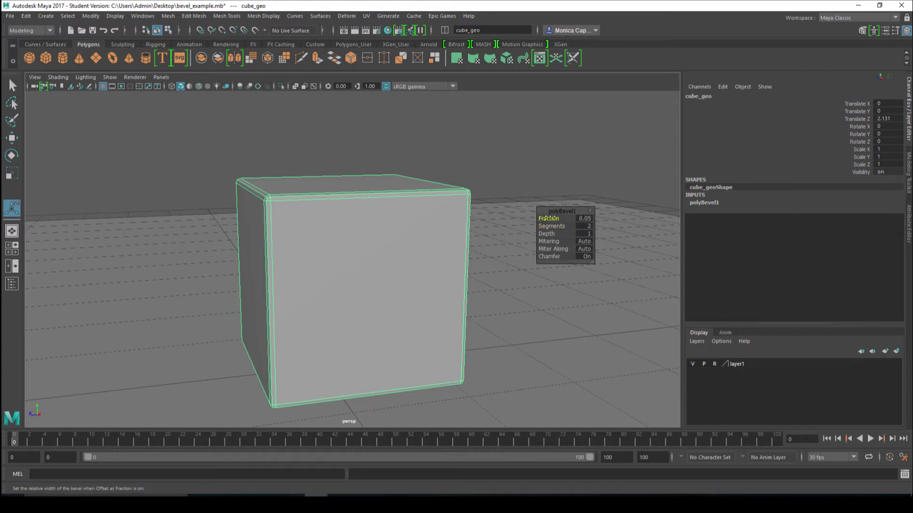
middle_drag(479, 165, 403, 244)
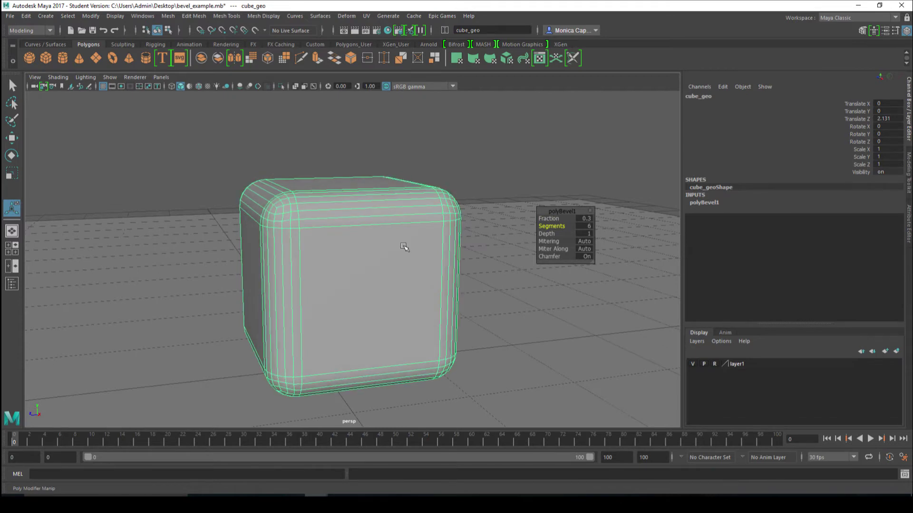
alt+drag(434, 281, 357, 284)
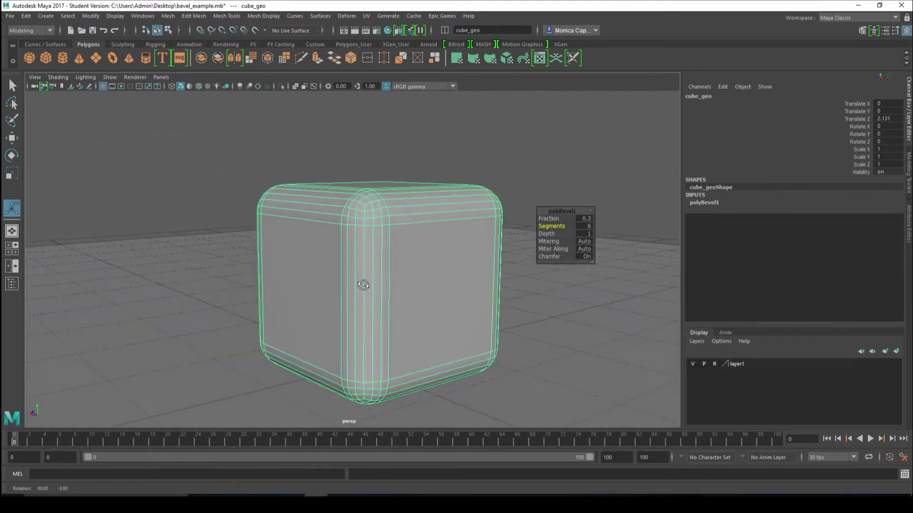
scroll(358, 284, down, 3)
Step: Show the Outliner beside a single perspective view and unhide table_geo
click(12, 267)
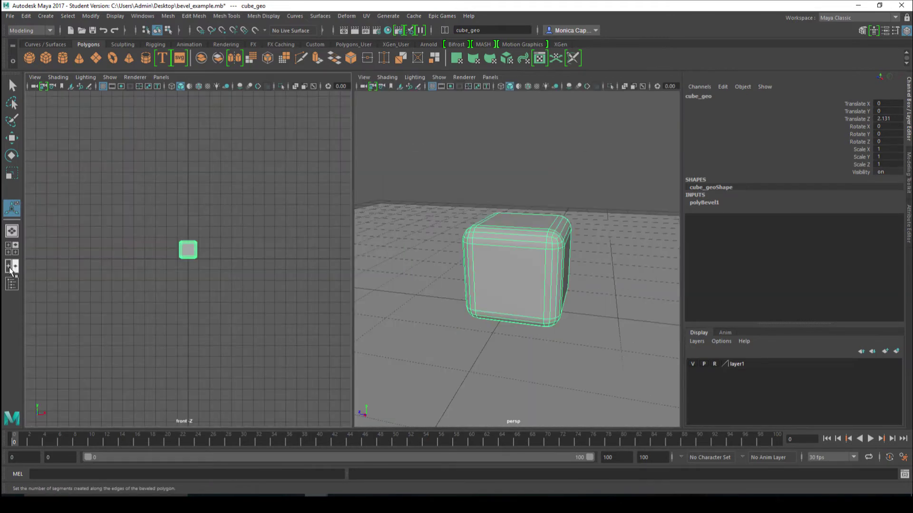
click(12, 207)
click(142, 16)
click(174, 119)
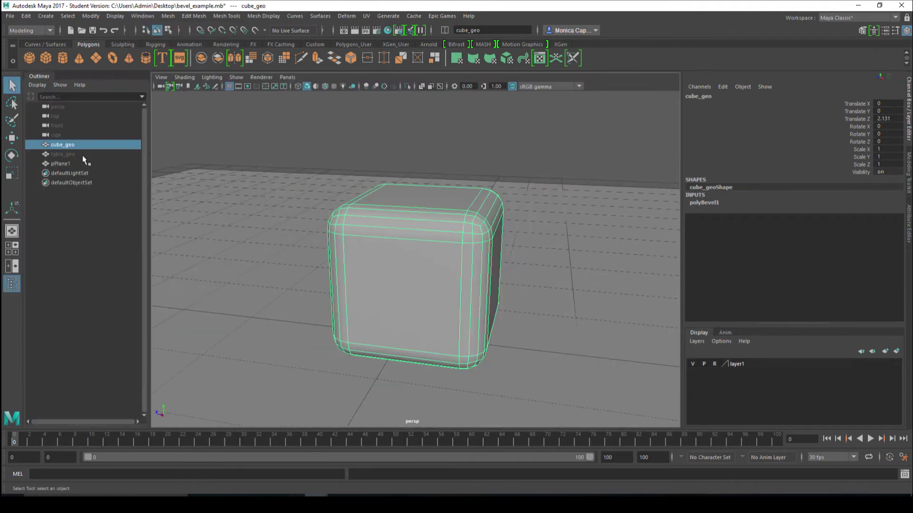
click(87, 155)
key(shift+h)
scroll(414, 238, down, 5)
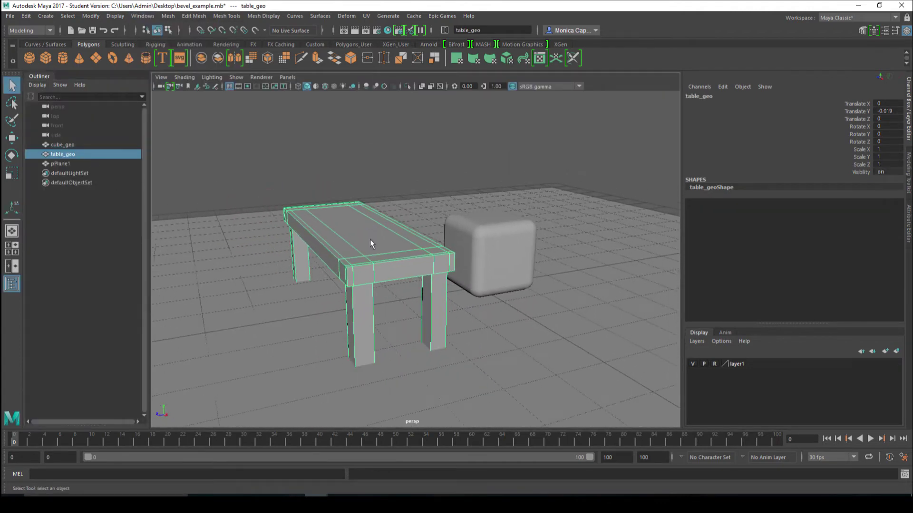
Step: Apply a Bevel to the whole table_geo mesh
key(space)
click(311, 239)
key(space)
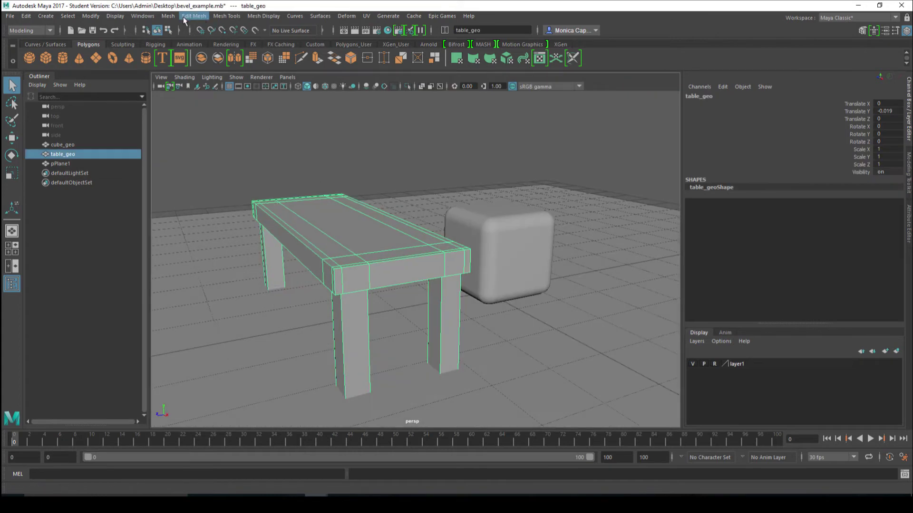
click(192, 16)
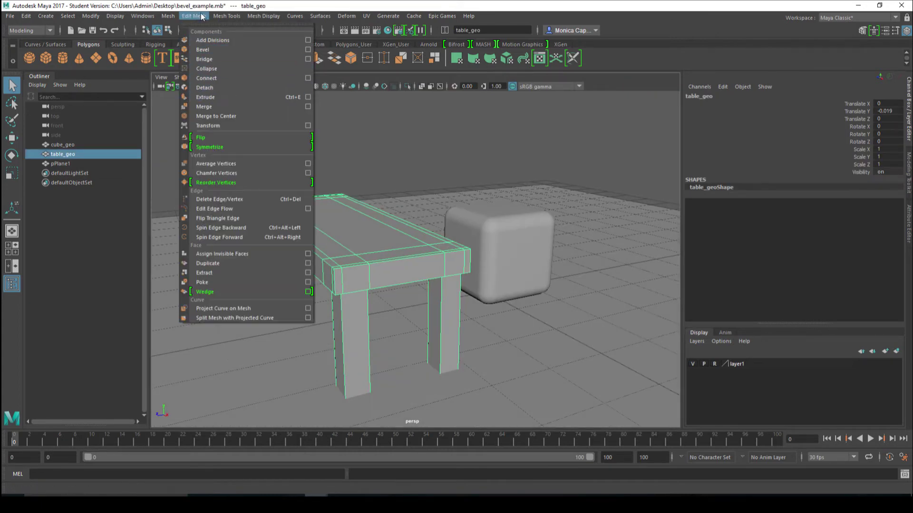
click(214, 50)
click(403, 262)
scroll(460, 261, up, 3)
Step: Set the table bevel's segments to 2 and fraction to 1, and inspect the tabletop edges
click(573, 226)
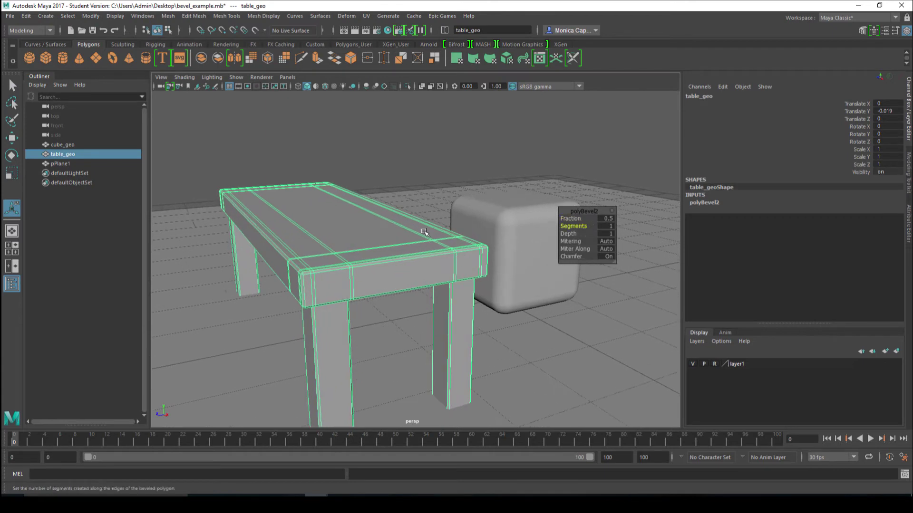
mouse_move(425, 226)
middle_down()
mouse_move(463, 225)
mouse_move(438, 214)
middle_up()
click(568, 219)
click(412, 136)
alt+drag(411, 138, 241, 247)
scroll(381, 224, down, 1)
click(387, 239)
mouse_move(289, 267)
alt+mouse_down()
mouse_move(288, 256)
mouse_move(296, 261)
alt+mouse_up()
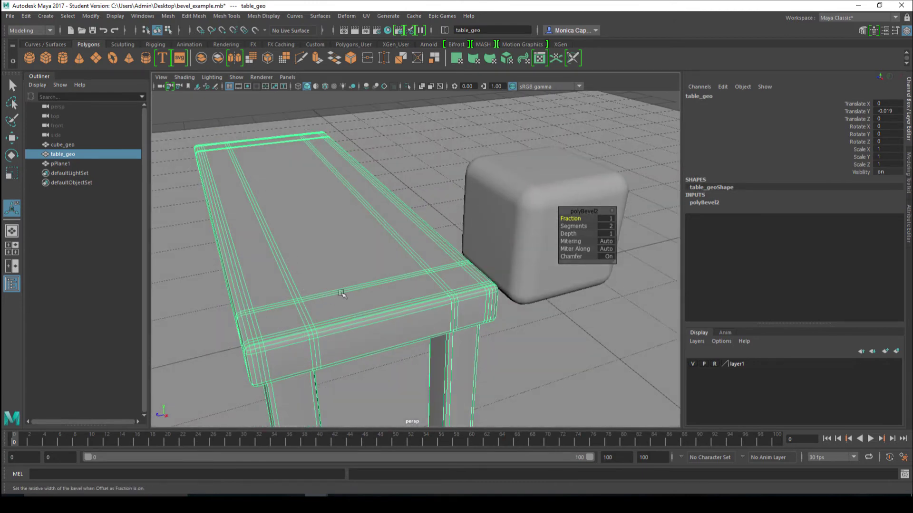
alt+drag(423, 264, 398, 285)
alt+right_drag(386, 216, 316, 257)
alt+drag(328, 289, 357, 246)
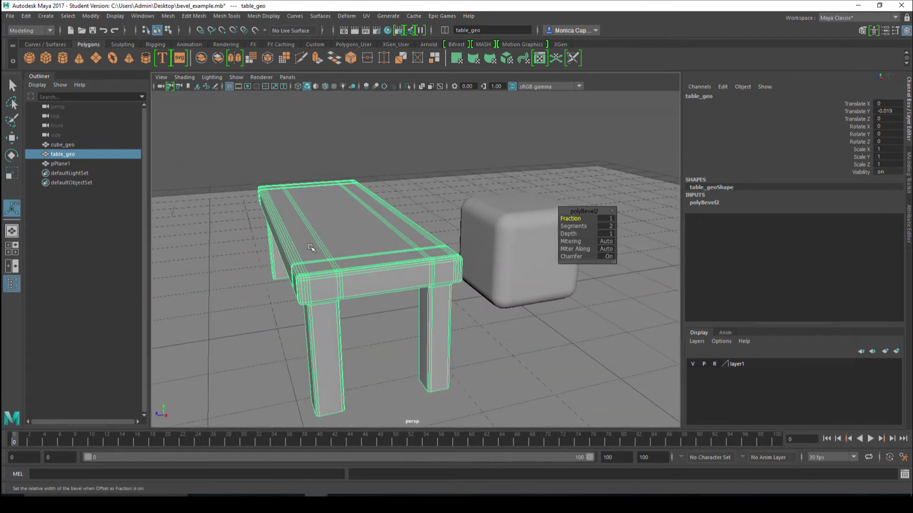
Step: Undo the whole-table bevel and its setting changes
key(ctrl+z)
key(ctrl+z)
key(ctrl+z)
key(ctrl+z)
key(ctrl+z)
key(ctrl+z)
Step: Switch the table to edge selection and select the upper perimeter edges of the tabletop
click(346, 292)
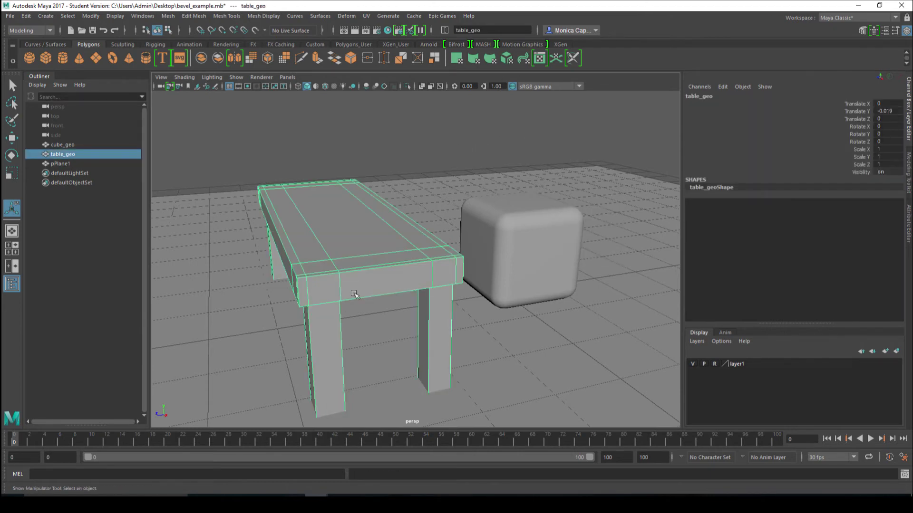
alt+drag(348, 293, 344, 242)
right_drag(342, 232, 341, 207)
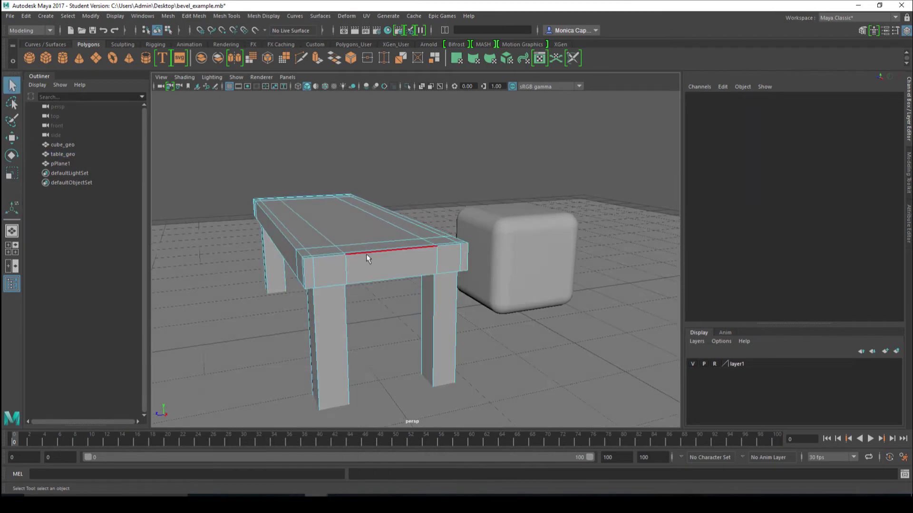
click(366, 255)
shift+click(333, 257)
alt+drag(350, 261, 402, 219)
shift+click(365, 249)
alt+middle_drag(629, 209, 446, 250)
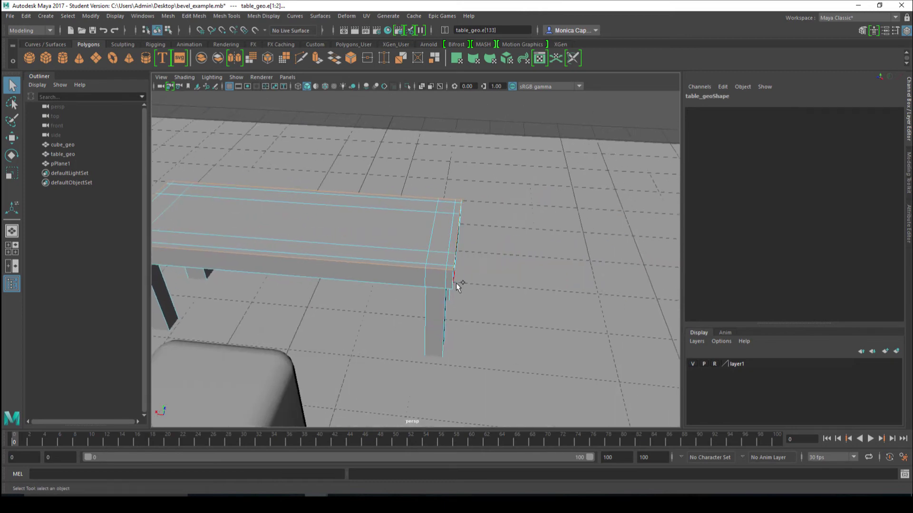
Step: Add the tabletop's vertical corner edges and lower perimeter edges to the selection
shift+click(420, 289)
alt+drag(420, 290, 532, 322)
shift+click(431, 280)
shift+click(456, 290)
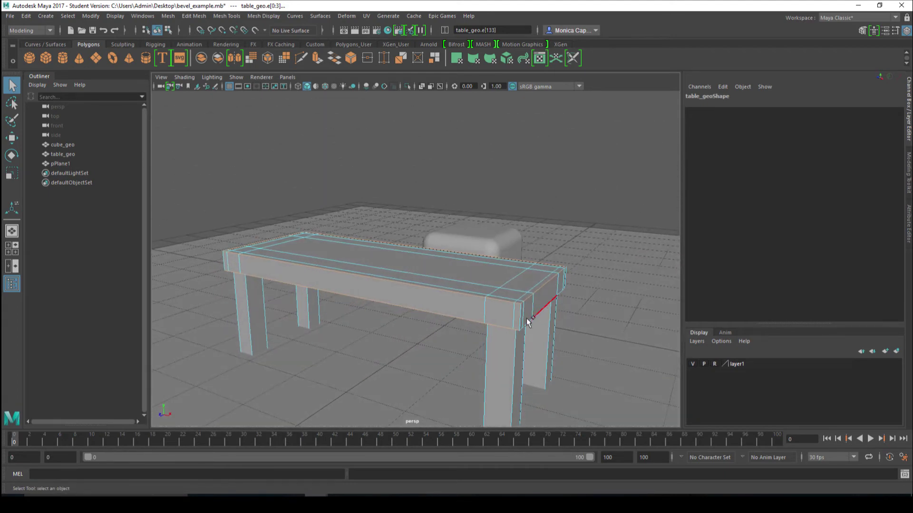
shift+click(224, 264)
alt+drag(226, 264, 407, 269)
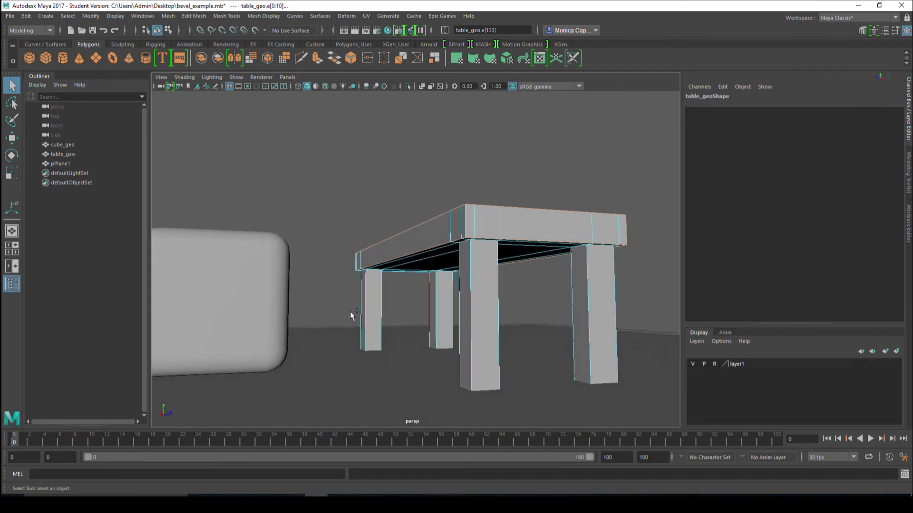
Step: Add the vertical edges of all the table legs to the edge selection
alt+drag(554, 320, 482, 307)
alt+right_drag(482, 307, 405, 316)
drag(373, 301, 516, 352)
alt+drag(526, 305, 577, 282)
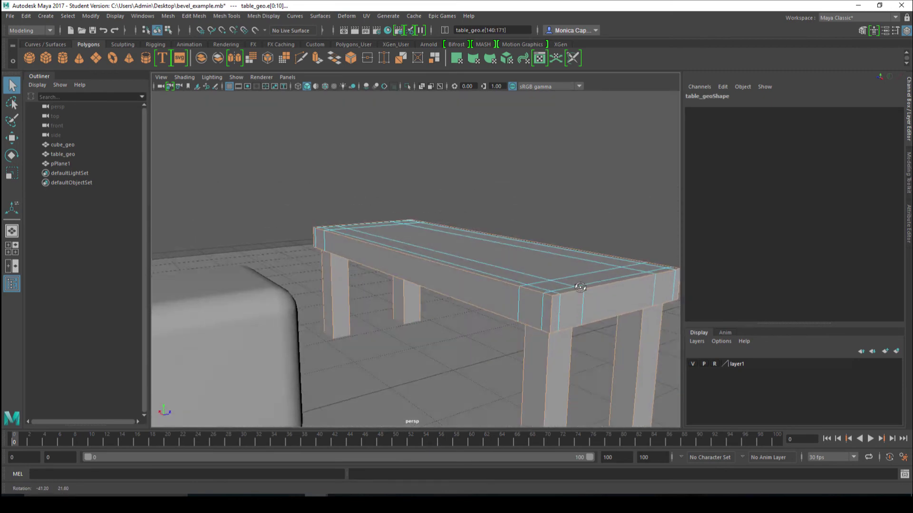
Step: Apply a Bevel to the selected tabletop and leg edges
alt+right_drag(577, 281, 414, 247)
alt+drag(410, 237, 338, 262)
click(193, 16)
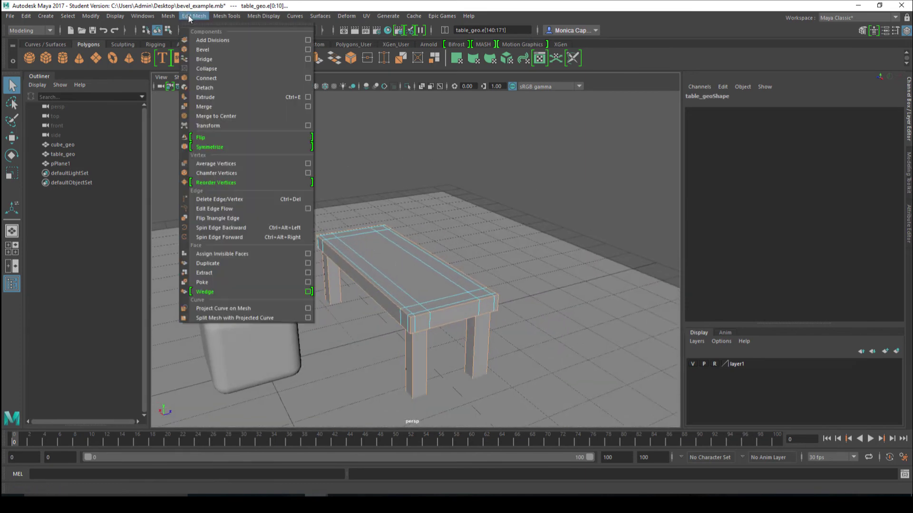
click(217, 50)
alt+right_drag(451, 255, 515, 285)
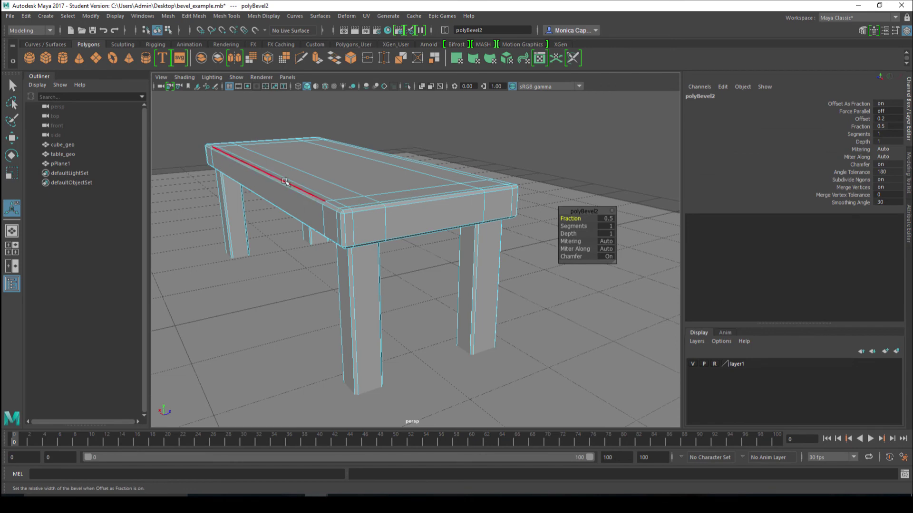
Step: Set the table bevel to 2 segments with a fraction of 0.6
alt+right_drag(435, 203, 620, 236)
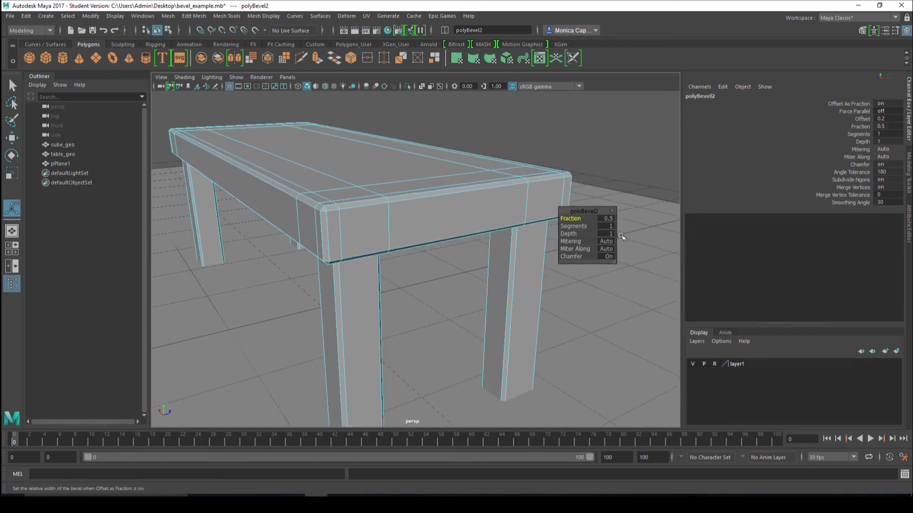
click(609, 226)
text(2)
key(Return)
click(575, 220)
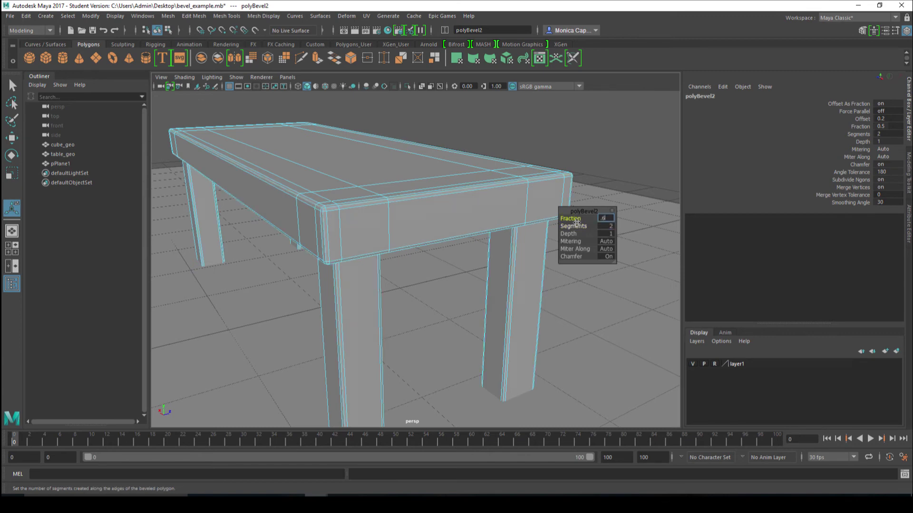
text(.6)
key(Return)
Step: Return the table to object mode and clear the selection to check its bevelled edges without the wireframe highlight
right_drag(443, 178, 486, 153)
click(538, 123)
alt+drag(564, 149, 456, 207)
mouse_move(492, 281)
alt+mouse_down()
mouse_move(509, 271)
mouse_move(507, 279)
alt+mouse_up()
scroll(350, 187, up, 5)
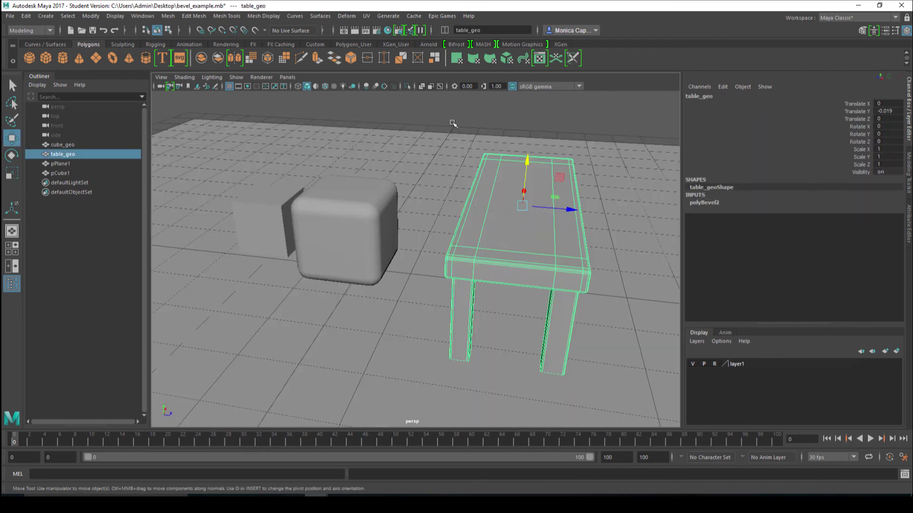
click(489, 126)
alt+drag(489, 127, 531, 142)
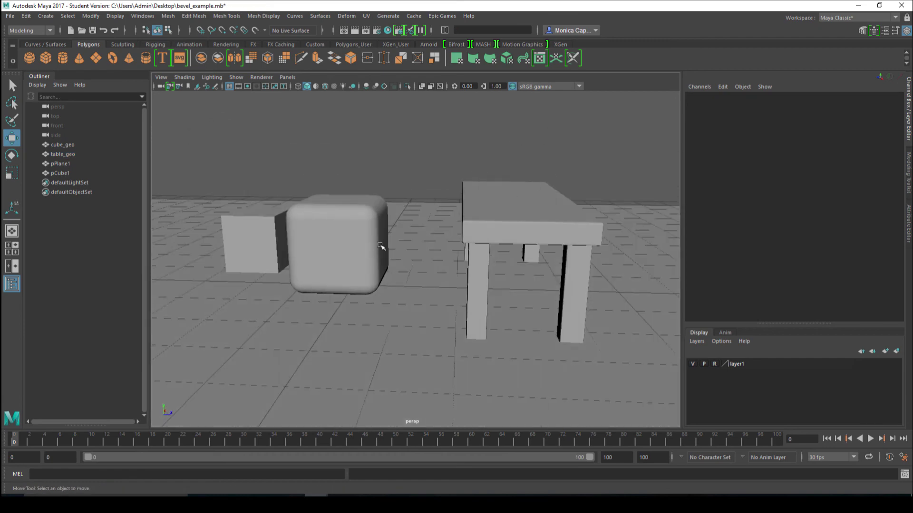
Step: Move the plain unbevelled cube slightly away from the rounded cube and scale it up to a similar size
click(365, 249)
click(252, 248)
drag(306, 240, 261, 255)
key(r)
click(346, 267)
Step: Select the table and examine its bevelled edges alongside the two cubes
click(533, 228)
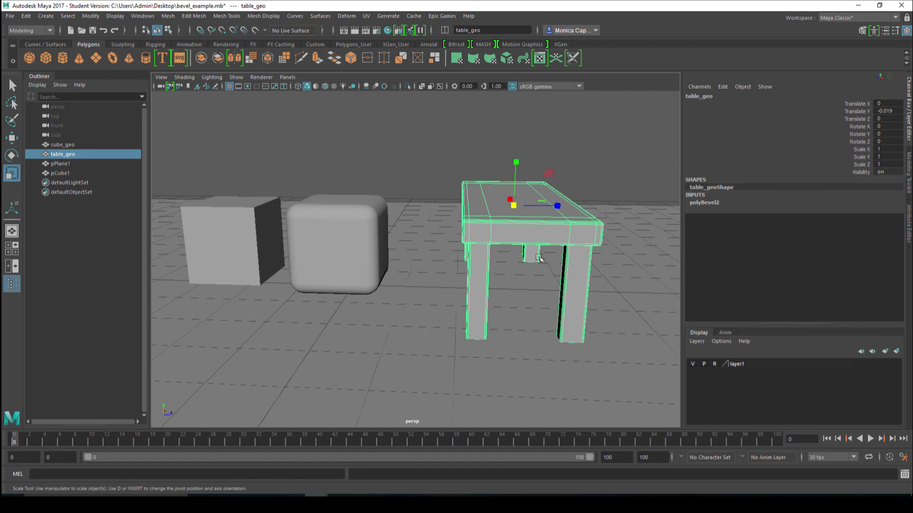
alt+drag(616, 173, 589, 174)
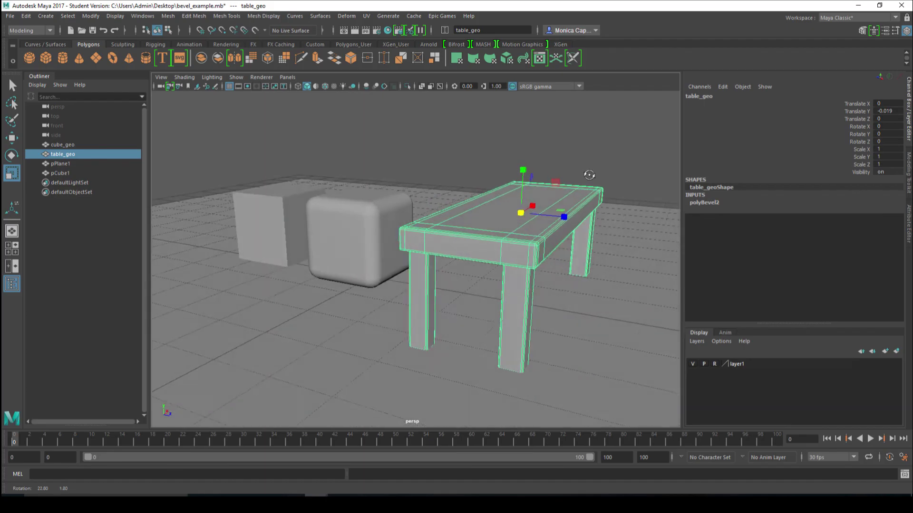